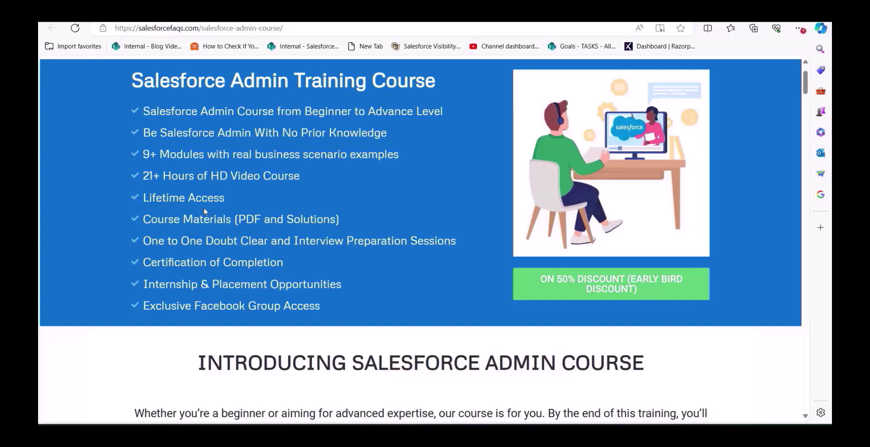
- Scroll through the admin course modules and pricing on the Salesforce FAQs page
{"action": "scroll", "coordinate": [205, 211], "scroll_direction": "down", "scroll_amount": 20}
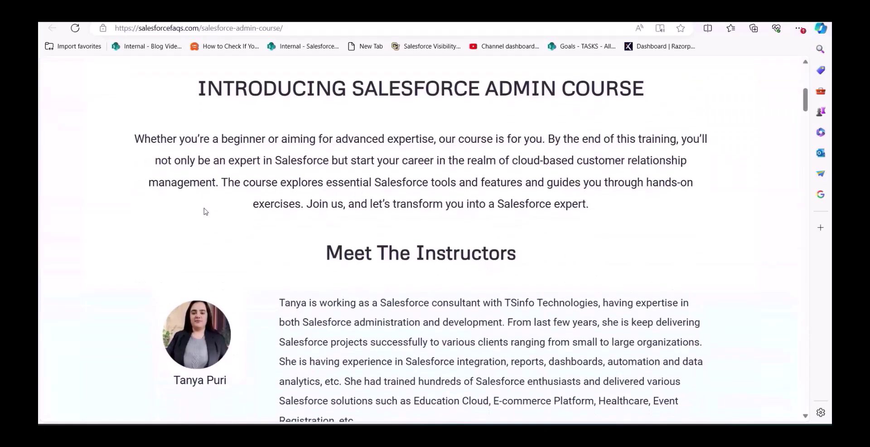
{"action": "scroll", "coordinate": [205, 211], "scroll_direction": "down", "scroll_amount": 1}
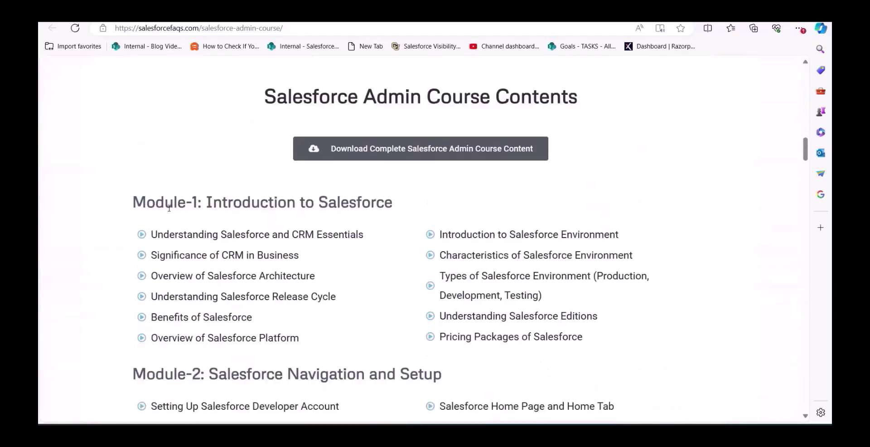
{"action": "scroll", "coordinate": [192, 248], "scroll_direction": "down", "scroll_amount": 2}
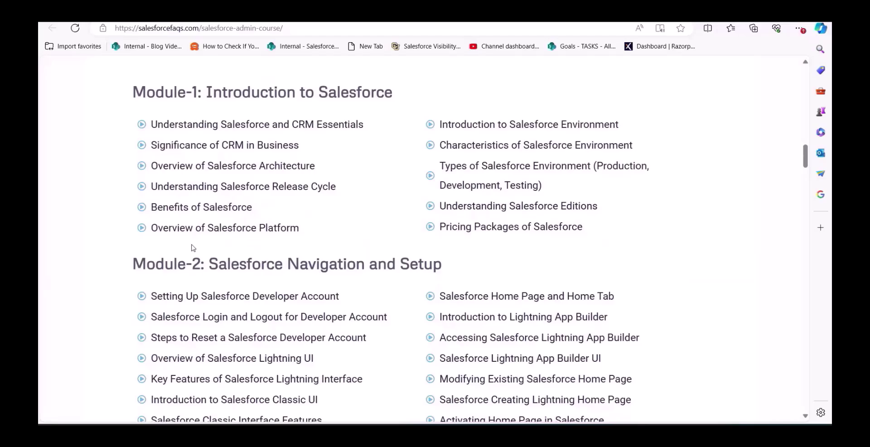
{"action": "scroll", "coordinate": [193, 247], "scroll_direction": "down", "scroll_amount": 20}
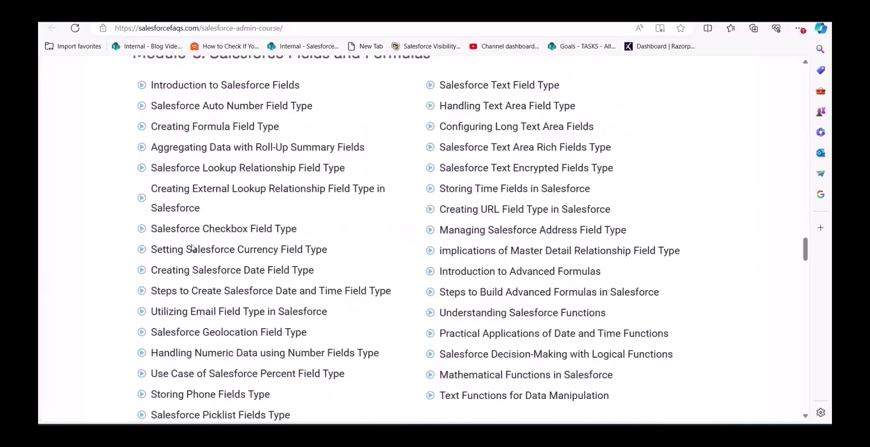
{"action": "scroll", "coordinate": [192, 247], "scroll_direction": "down", "scroll_amount": 20}
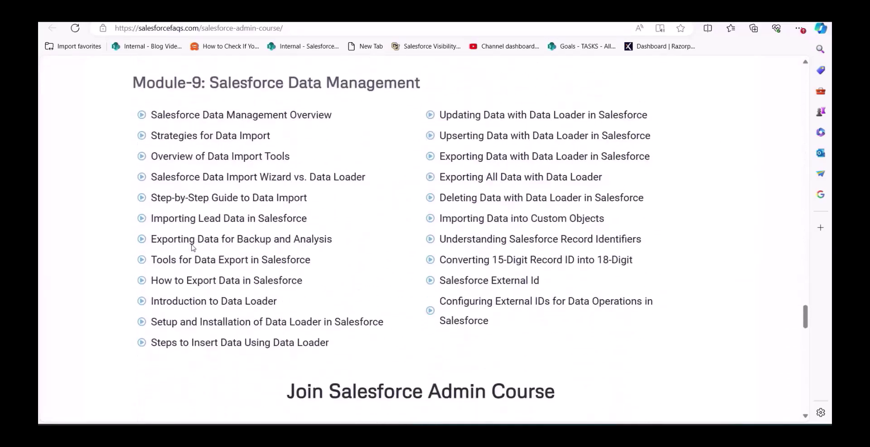
{"action": "scroll", "coordinate": [192, 247], "scroll_direction": "down", "scroll_amount": 5}
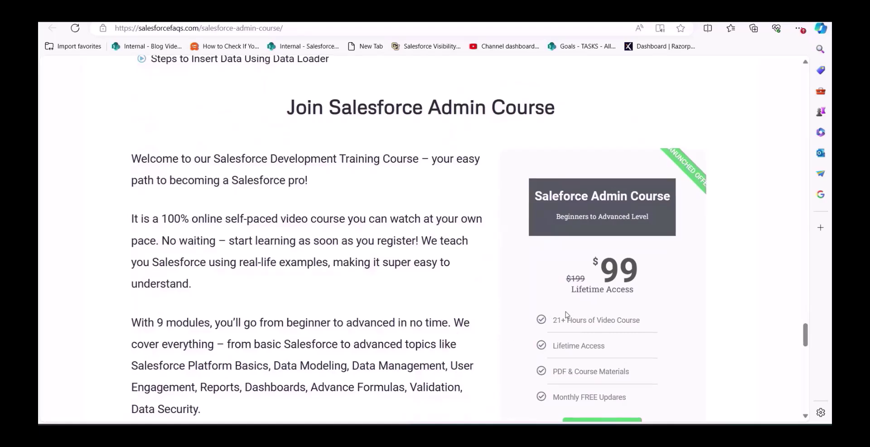
{"action": "scroll", "coordinate": [565, 315], "scroll_direction": "up", "scroll_amount": 1}
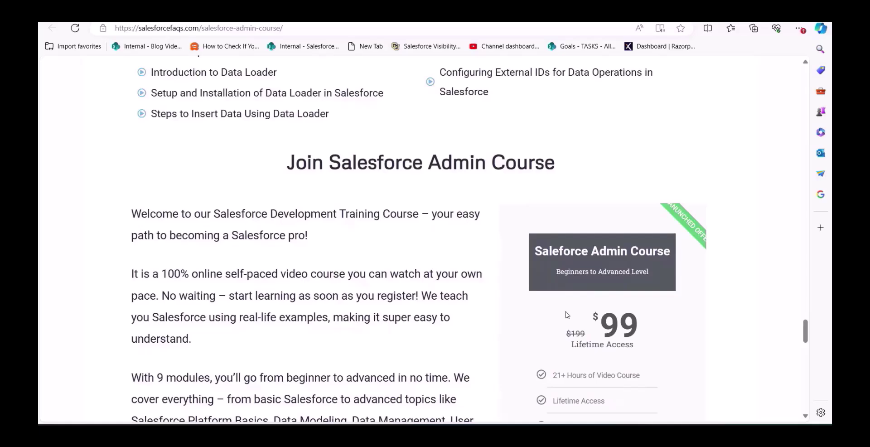
{"action": "scroll", "coordinate": [566, 314], "scroll_direction": "down", "scroll_amount": 1}
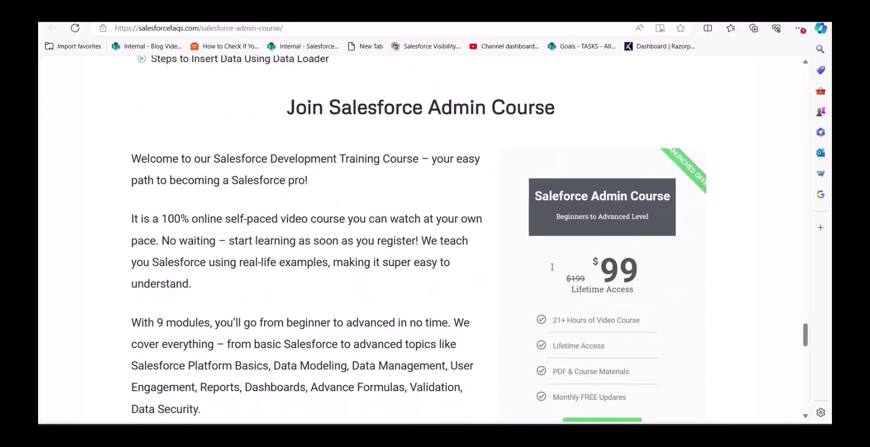
{"action": "scroll", "coordinate": [552, 267], "scroll_direction": "up", "scroll_amount": 2}
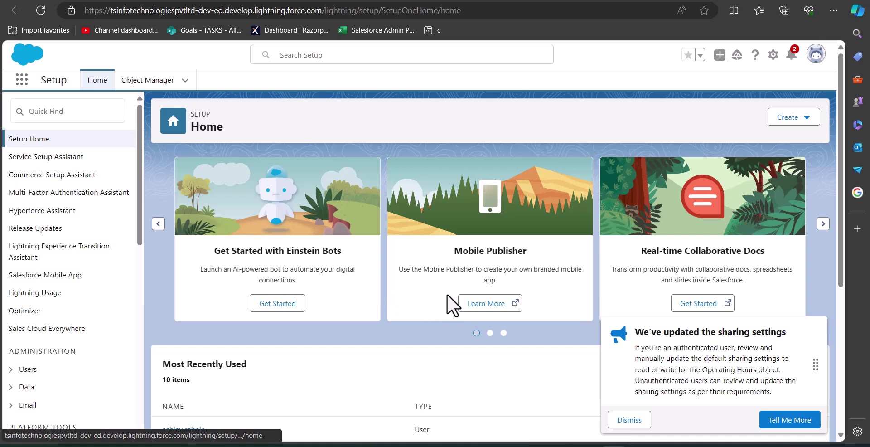
- Dismiss the sharing settings notice and go to the Flows setup page via Quick Find
{"action": "left_click", "coordinate": [616, 420]}
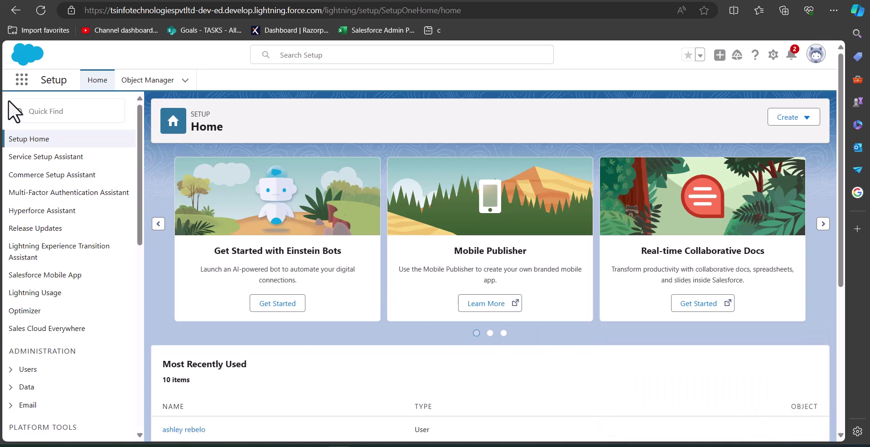
{"action": "left_click", "coordinate": [64, 112]}
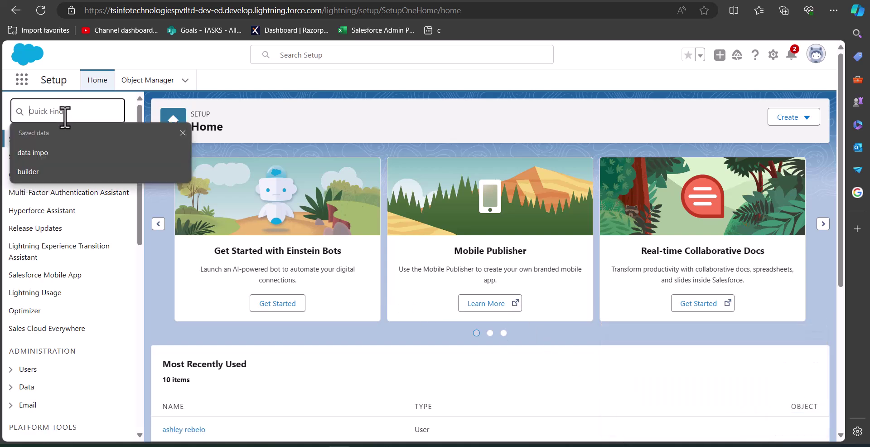
{"action": "key", "text": "Escape"}
{"action": "type", "text": "flo"}
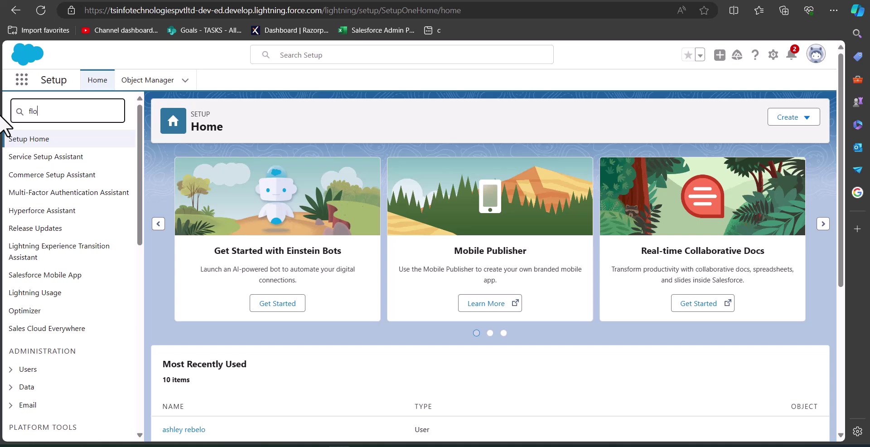
{"action": "type", "text": "ws"}
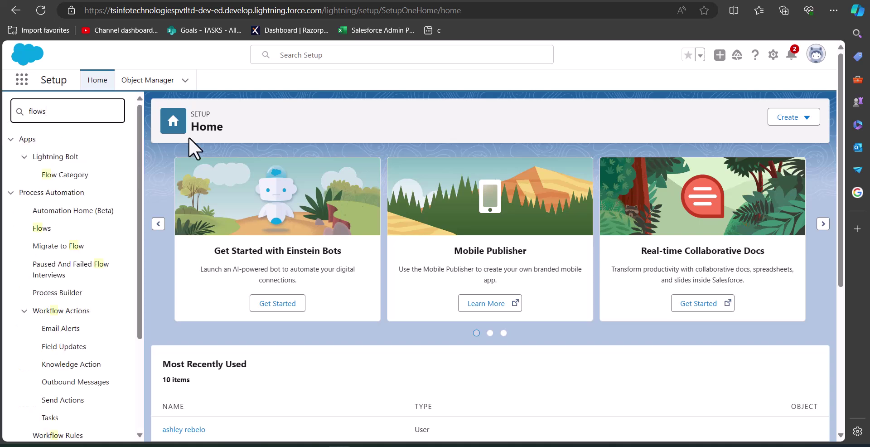
{"action": "key", "text": "Return"}
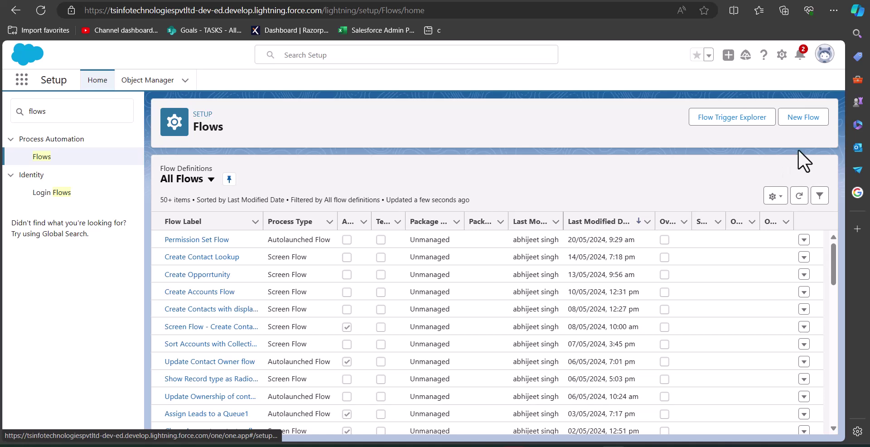
- Create a new Record-Triggered Flow
{"action": "left_click", "coordinate": [805, 119]}
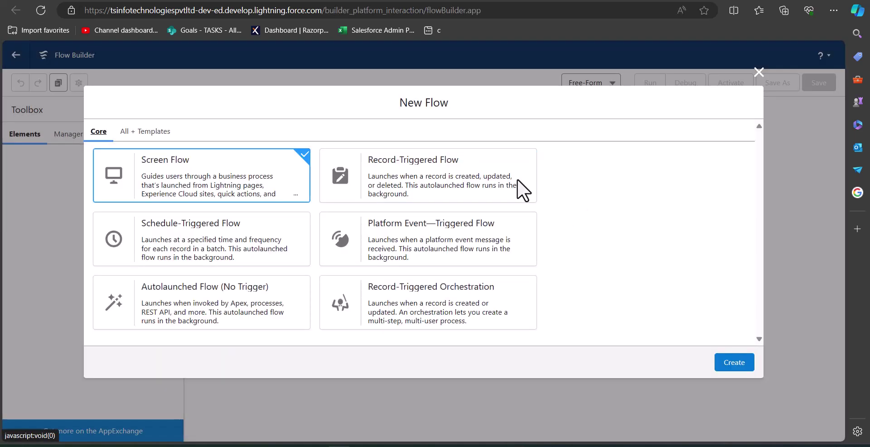
{"action": "left_click", "coordinate": [455, 181]}
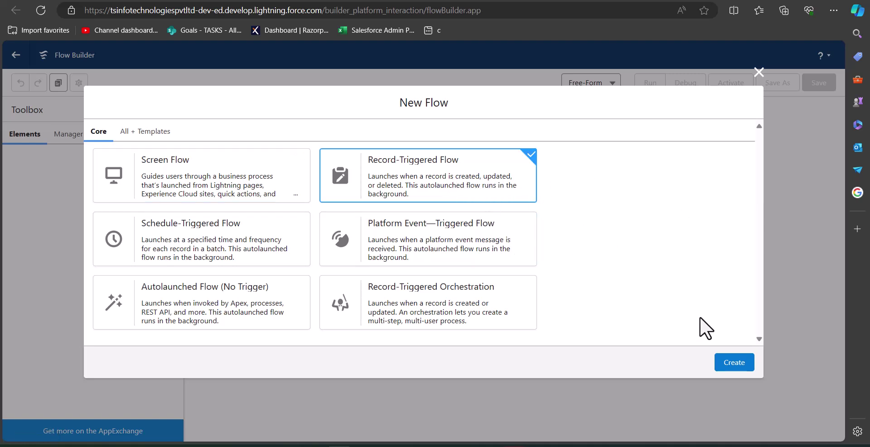
{"action": "left_click", "coordinate": [733, 363]}
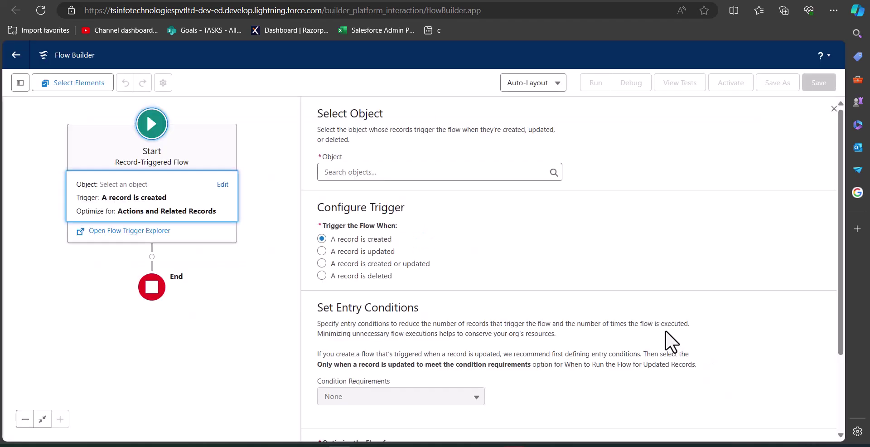
- Set the Start trigger object to User, keeping 'A record is created' as the trigger
{"action": "left_click", "coordinate": [483, 173]}
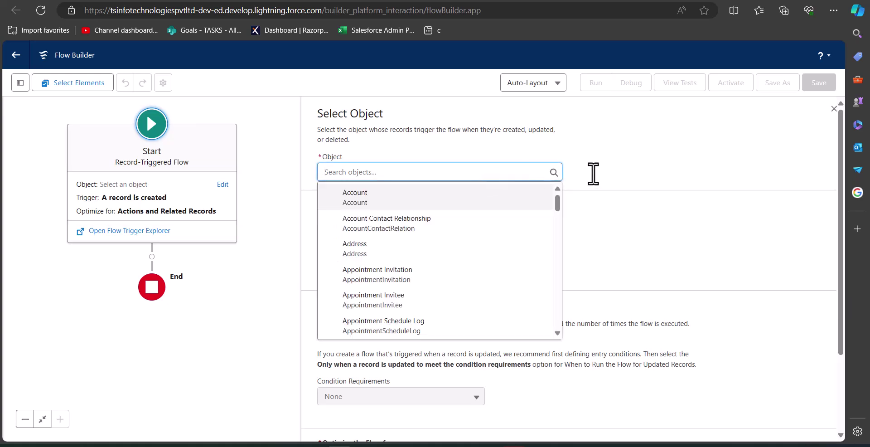
{"action": "type", "text": "User"}
{"action": "key", "text": "Return"}
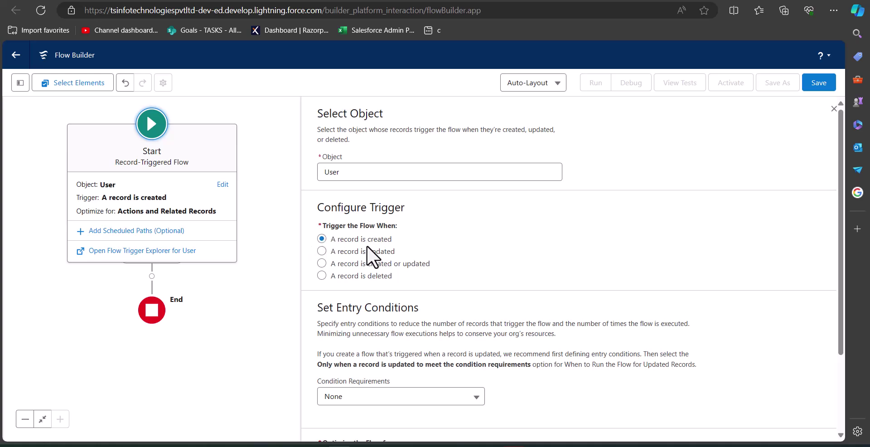
{"action": "scroll", "coordinate": [406, 276], "scroll_direction": "down", "scroll_amount": 2}
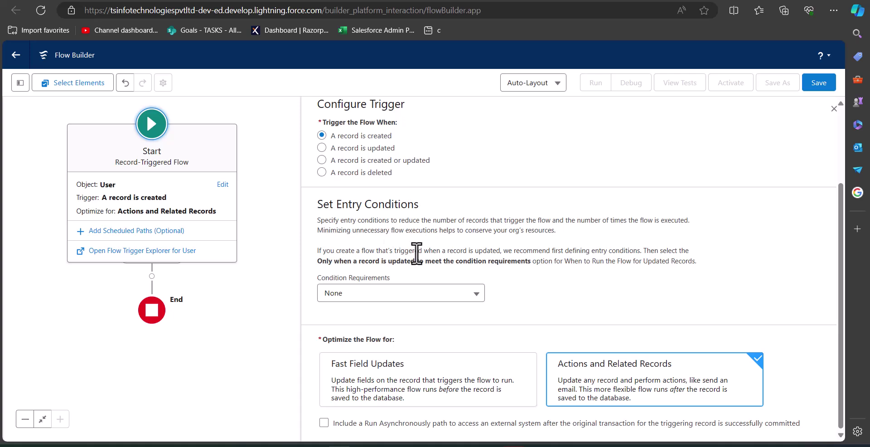
- Require All Conditions Are Met with entry condition Division Equals $GlobalConstant.True
{"action": "left_click", "coordinate": [418, 292]}
{"action": "left_click", "coordinate": [436, 211]}
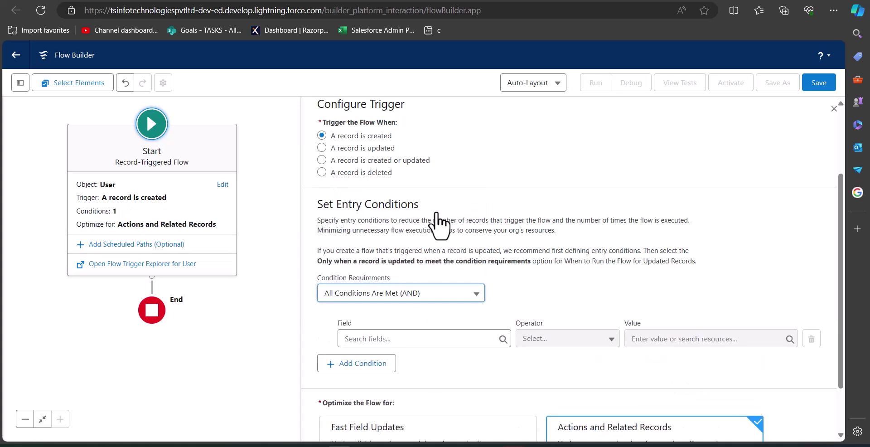
{"action": "left_click", "coordinate": [394, 336]}
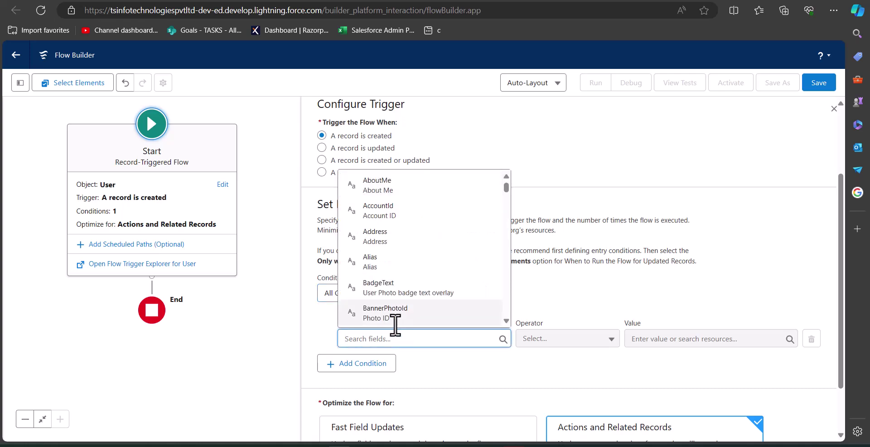
{"action": "type", "text": "Is"}
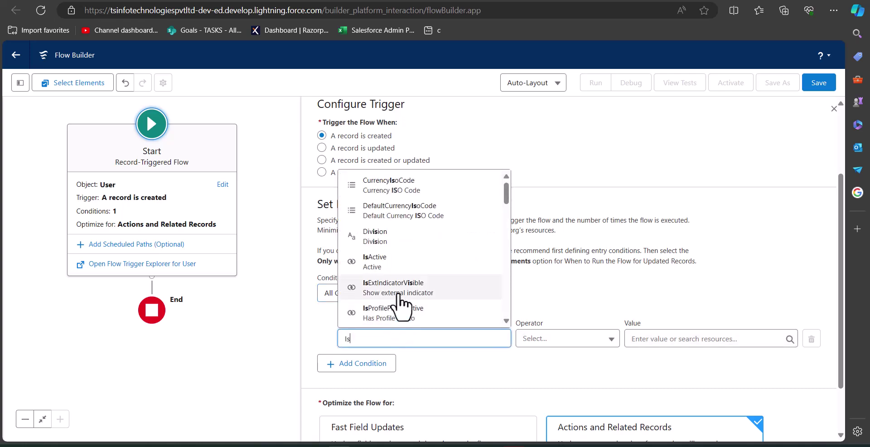
{"action": "left_click", "coordinate": [390, 236]}
{"action": "left_click", "coordinate": [656, 338]}
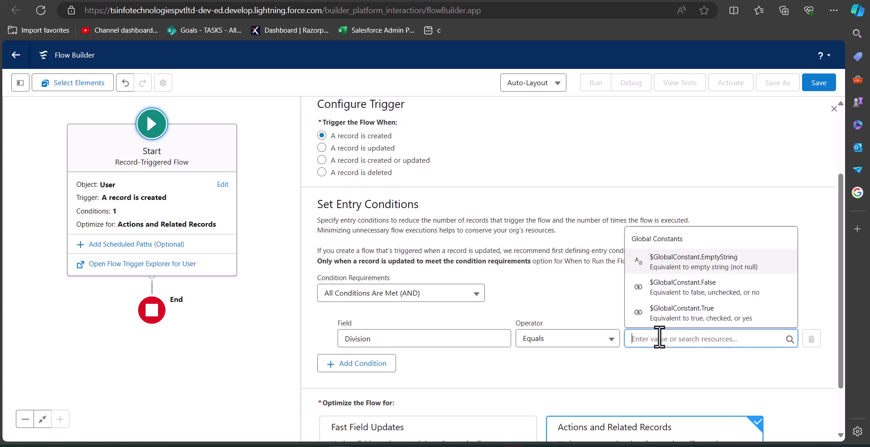
{"action": "type", "text": "tr"}
{"action": "left_click", "coordinate": [680, 311]}
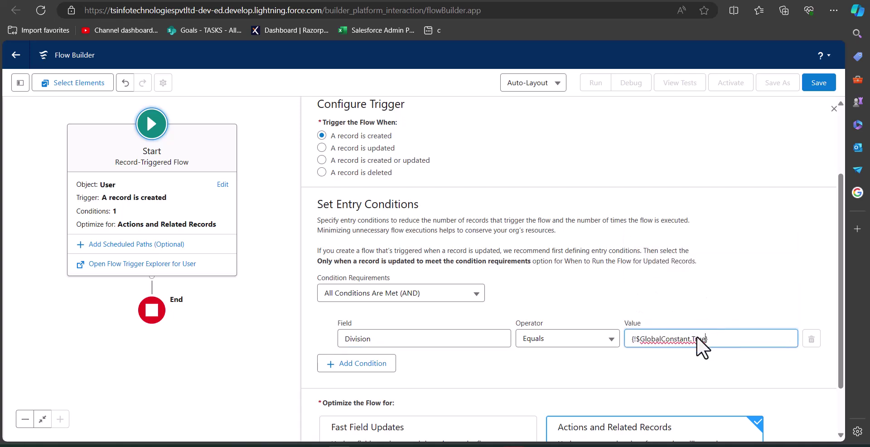
{"action": "left_click", "coordinate": [680, 367]}
{"action": "scroll", "coordinate": [659, 369], "scroll_direction": "up", "scroll_amount": 2}
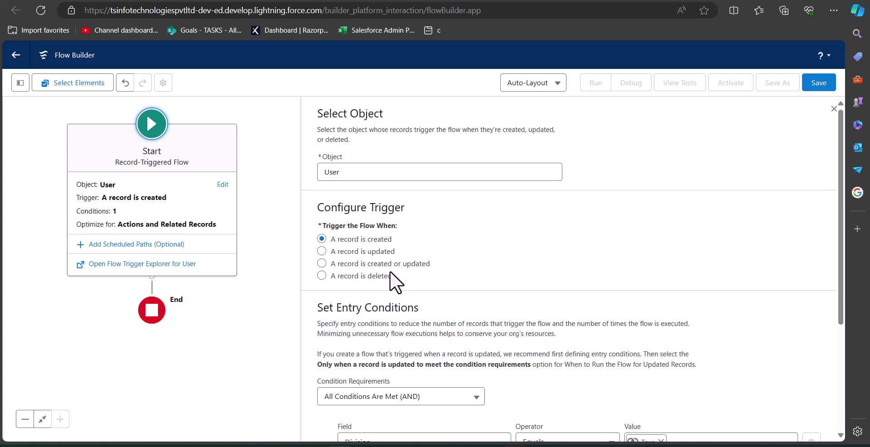
{"action": "scroll", "coordinate": [482, 274], "scroll_direction": "down", "scroll_amount": 2}
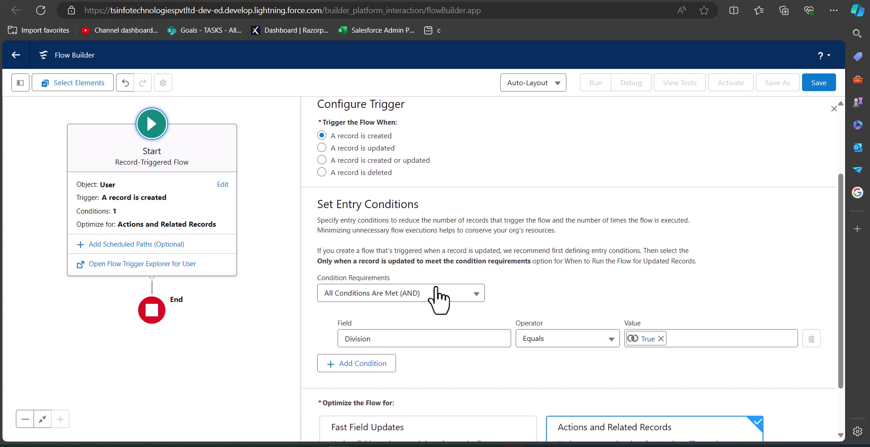
{"action": "scroll", "coordinate": [431, 285], "scroll_direction": "up", "scroll_amount": 2}
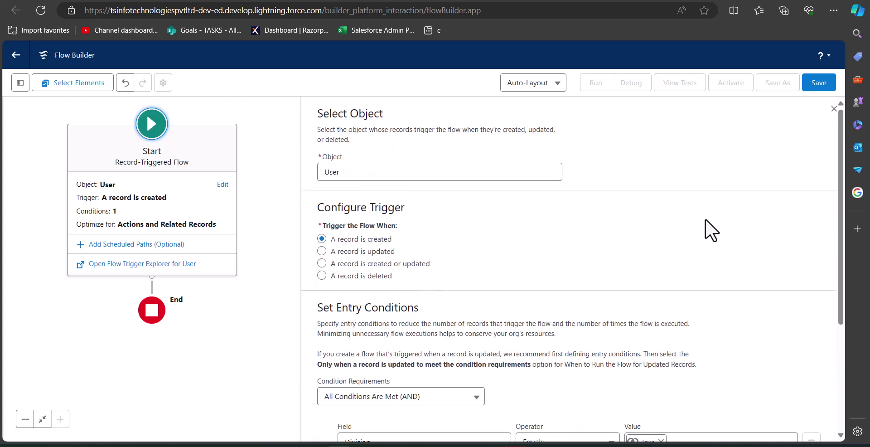
{"action": "scroll", "coordinate": [736, 215], "scroll_direction": "down", "scroll_amount": 3}
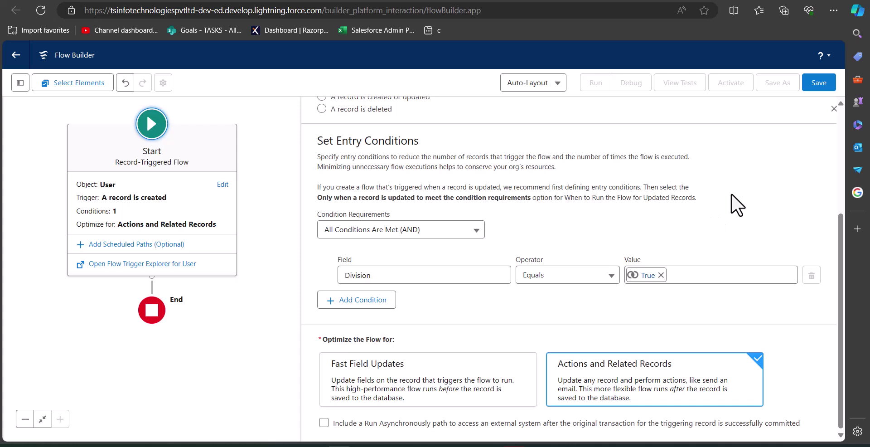
- Close the Start settings and add a Get Records element after the start
{"action": "left_click", "coordinate": [834, 109]}
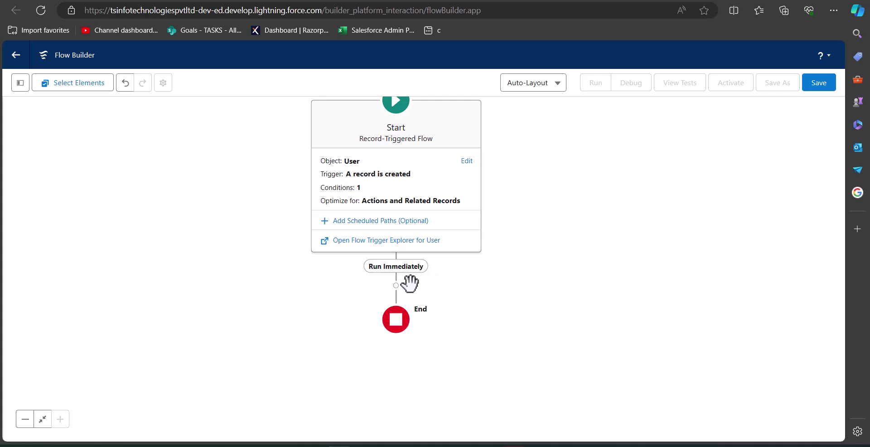
{"action": "left_click", "coordinate": [395, 286]}
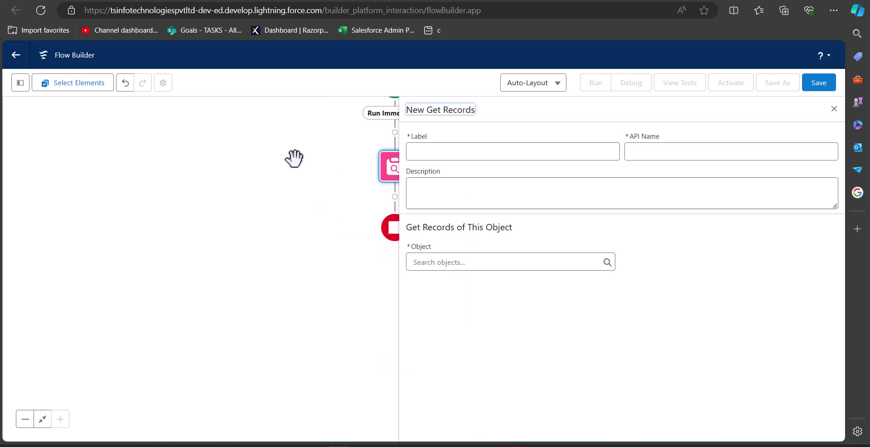
{"action": "left_click", "coordinate": [527, 150]}
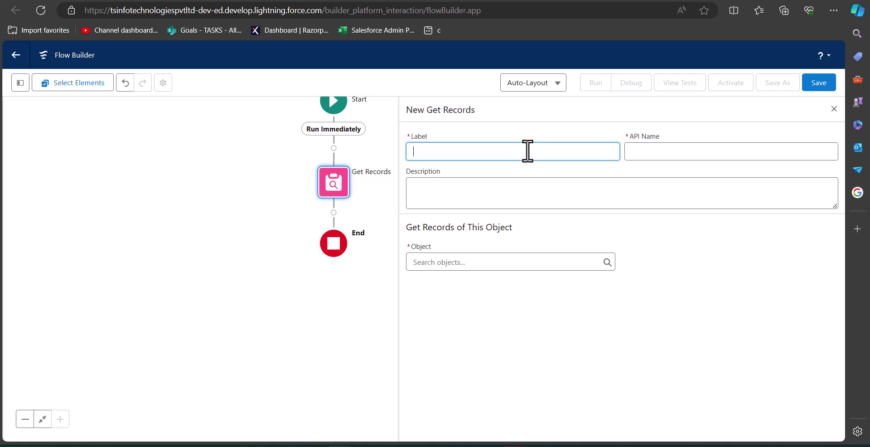
- Label the Get Records element 'Permission Set Id' and query the Permission Set object
{"action": "type", "text": "Permission Set Id"}
{"action": "left_click", "coordinate": [483, 249]}
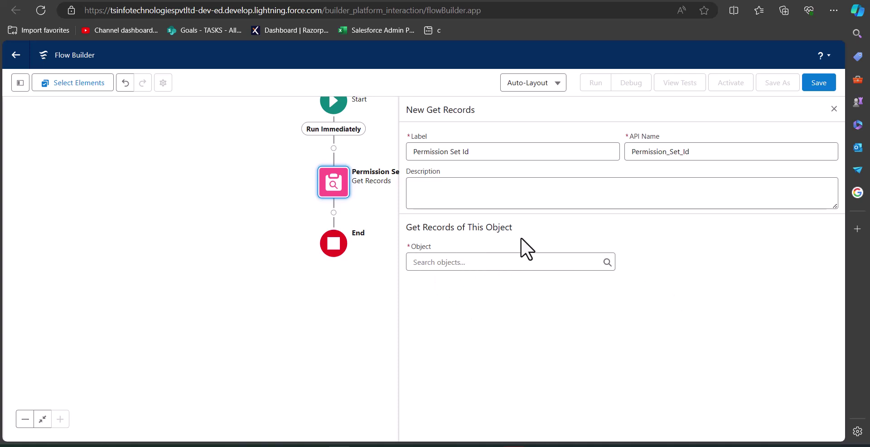
{"action": "left_click", "coordinate": [485, 259]}
{"action": "type", "text": "p"}
{"action": "left_click", "coordinate": [537, 301]}
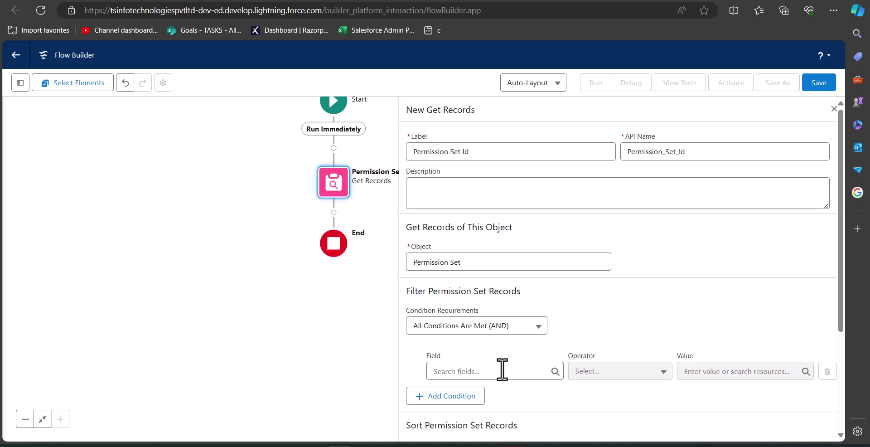
- Filter the lookup by Name Equals 'New User Permissions' and close the panel
{"action": "left_click", "coordinate": [502, 369]}
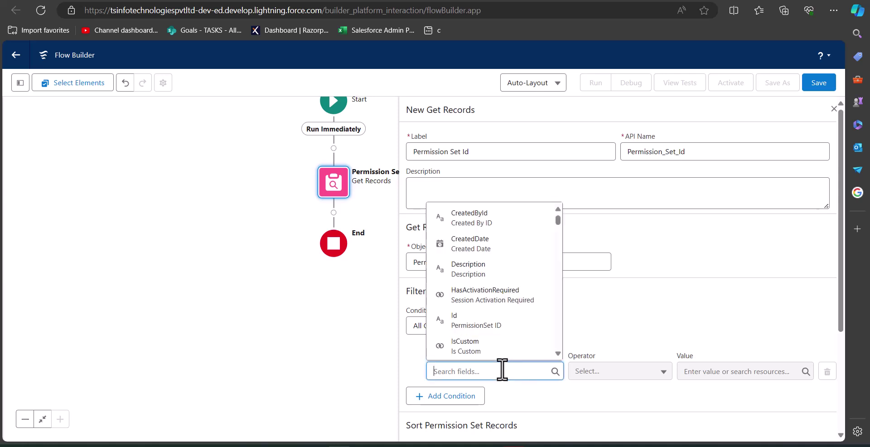
{"action": "type", "text": "Name"}
{"action": "key", "text": "Return"}
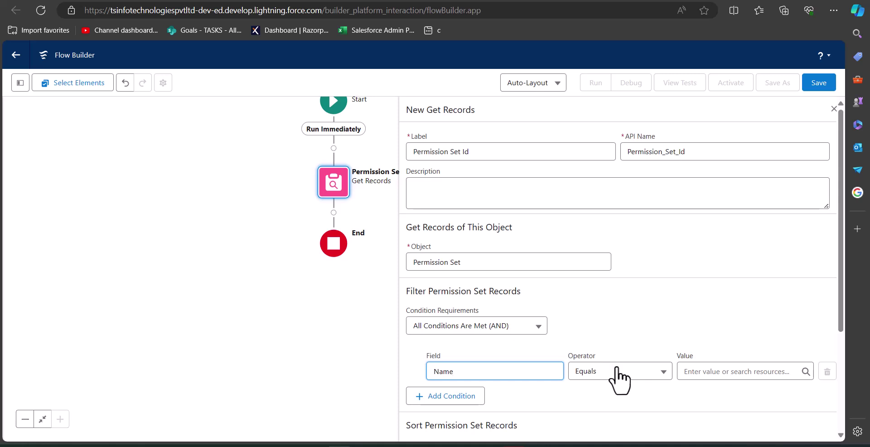
{"action": "left_click", "coordinate": [725, 371]}
{"action": "type", "text": "New User Permissions"}
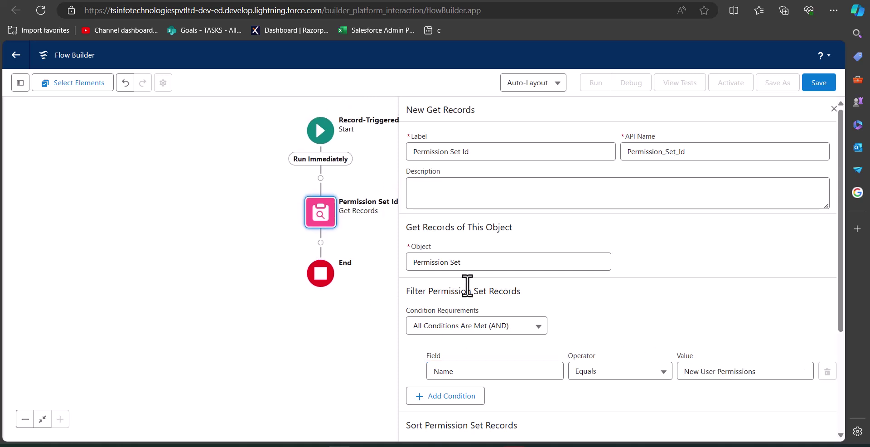
{"action": "left_click", "coordinate": [834, 109]}
{"action": "left_click_drag", "start_coordinate": [417, 250], "coordinate": [476, 241]}
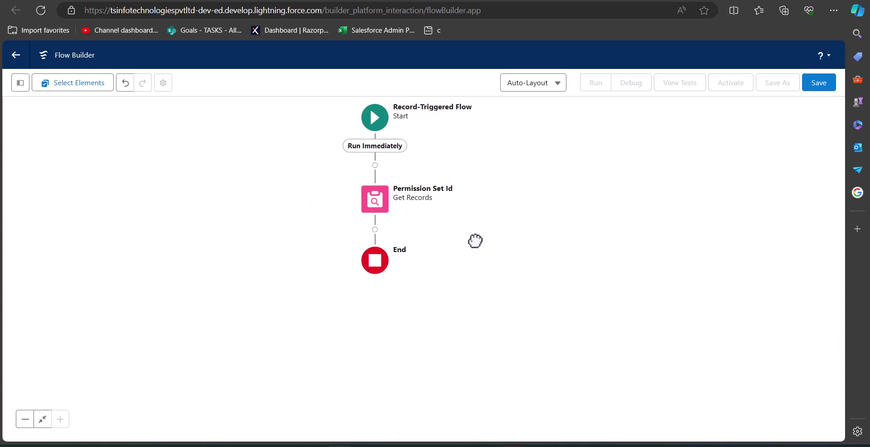
- Add a Create Records step labelled 'Create permission set Assignment' after Permission Set Id
{"action": "left_click", "coordinate": [375, 229]}
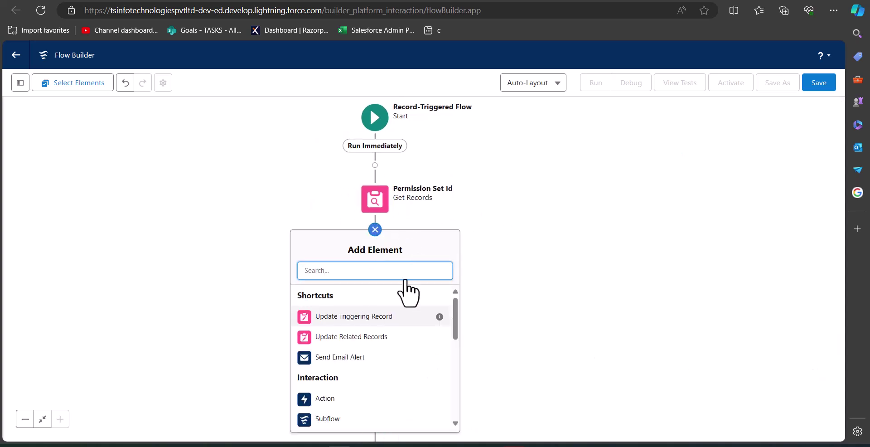
{"action": "left_click", "coordinate": [408, 312]}
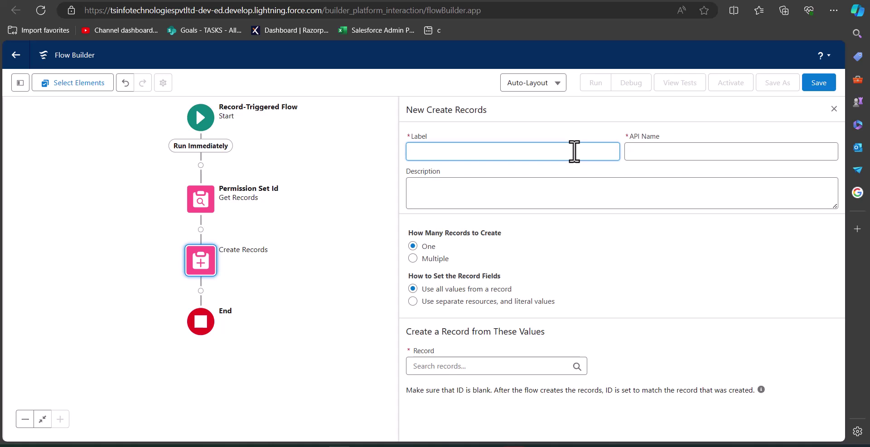
{"action": "type", "text": "Create permission set Assignment"}
{"action": "left_click", "coordinate": [410, 288]}
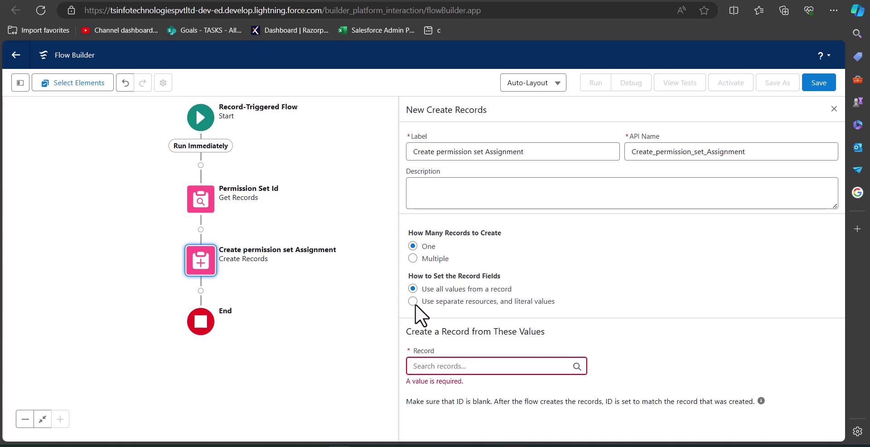
- Use separate resources and literal values, creating a Permission Set Assignment record
{"action": "left_click", "coordinate": [413, 302]}
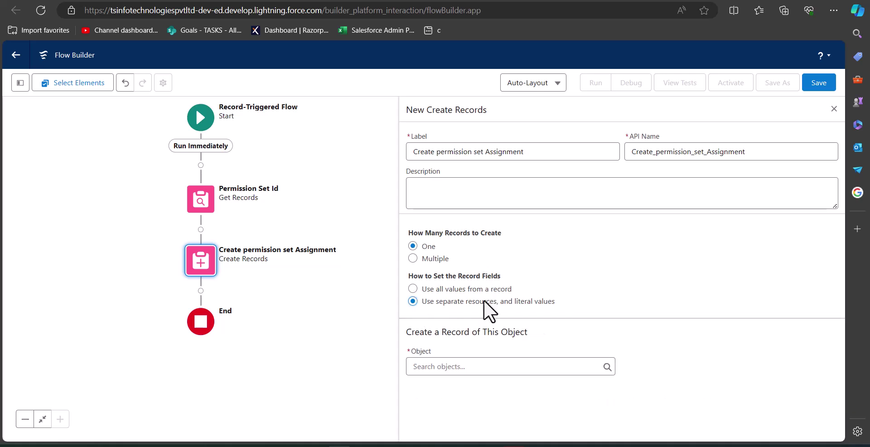
{"action": "left_click", "coordinate": [457, 366]}
{"action": "type", "text": "Per"}
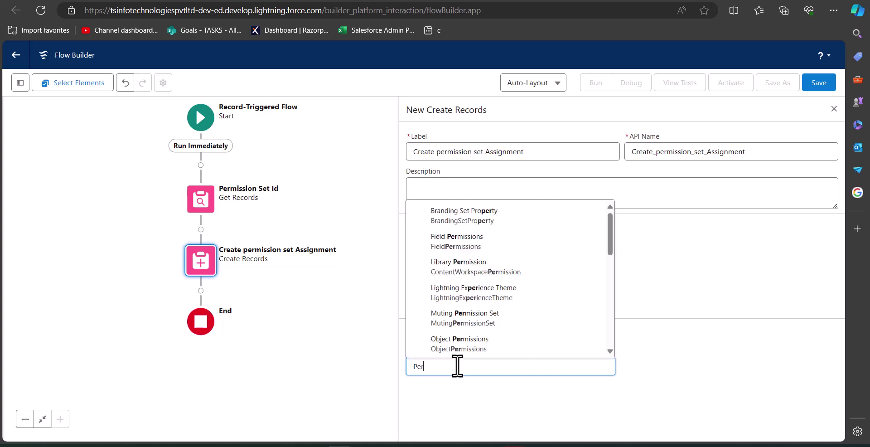
{"action": "left_click", "coordinate": [498, 346]}
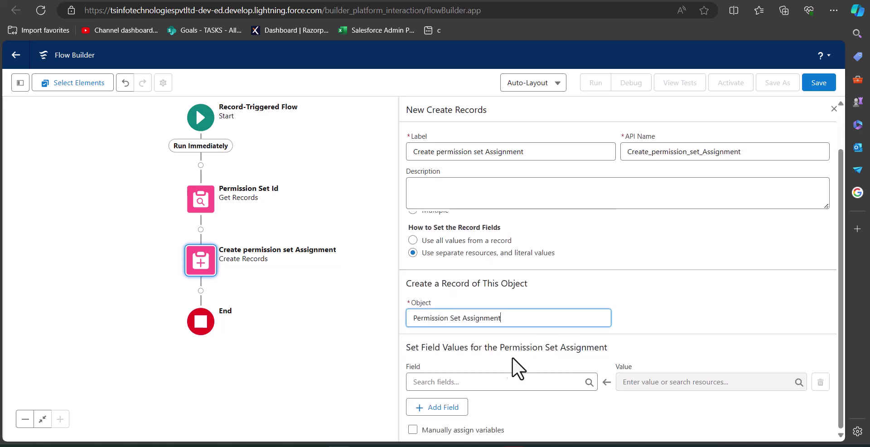
- Set the AssigneeId field to the triggering record's User ID ({!$Record.Id})
{"action": "left_click", "coordinate": [488, 381]}
{"action": "type", "text": "Aas"}
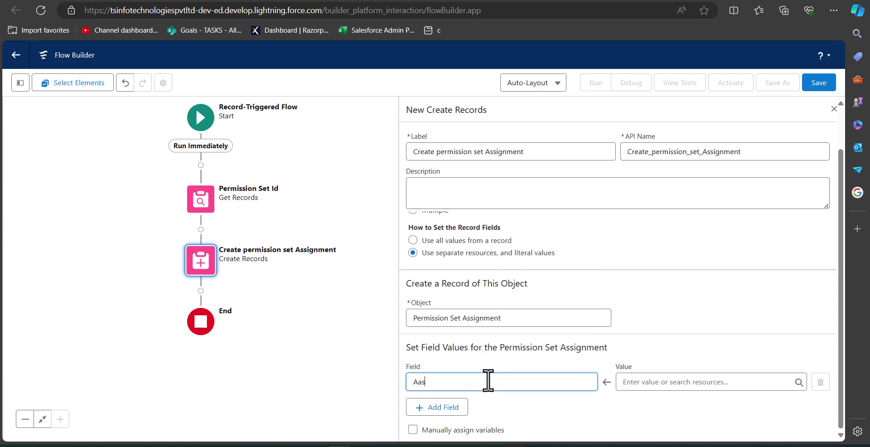
{"action": "left_click", "coordinate": [435, 361]}
{"action": "left_click", "coordinate": [689, 381]}
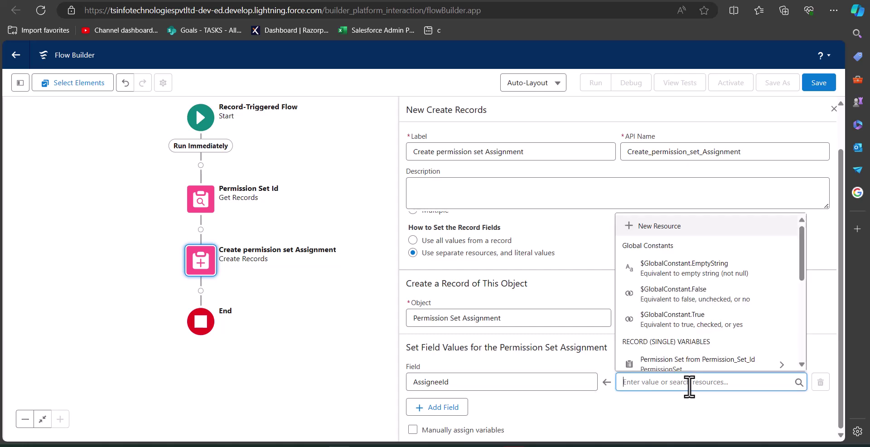
{"action": "type", "text": "re"}
{"action": "left_click", "coordinate": [653, 363]}
{"action": "type", "text": "user"}
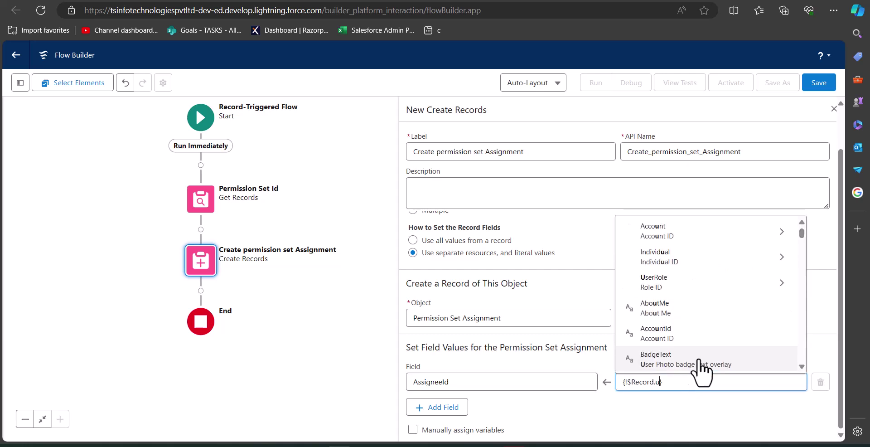
{"action": "left_click", "coordinate": [643, 279]}
- Add PermissionSetId set from the Permission_Set_Id record's Id, then close the panel
{"action": "left_click", "coordinate": [437, 407]}
{"action": "scroll", "coordinate": [499, 382], "scroll_direction": "down", "scroll_amount": 1}
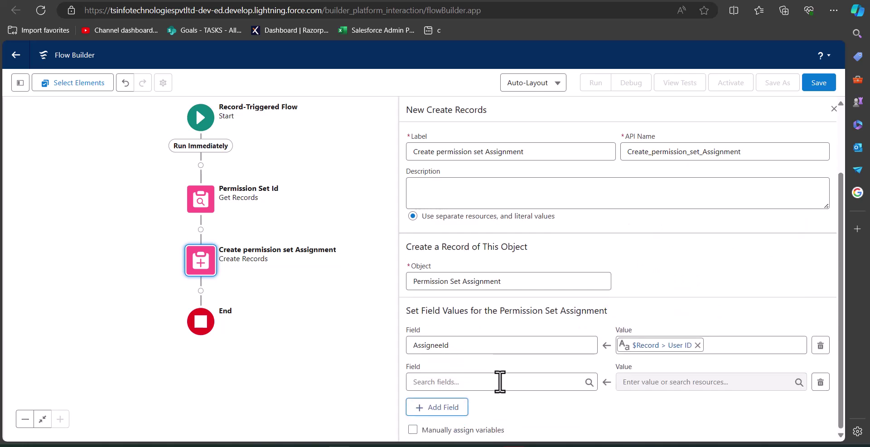
{"action": "left_click", "coordinate": [493, 374]}
{"action": "type", "text": "p"}
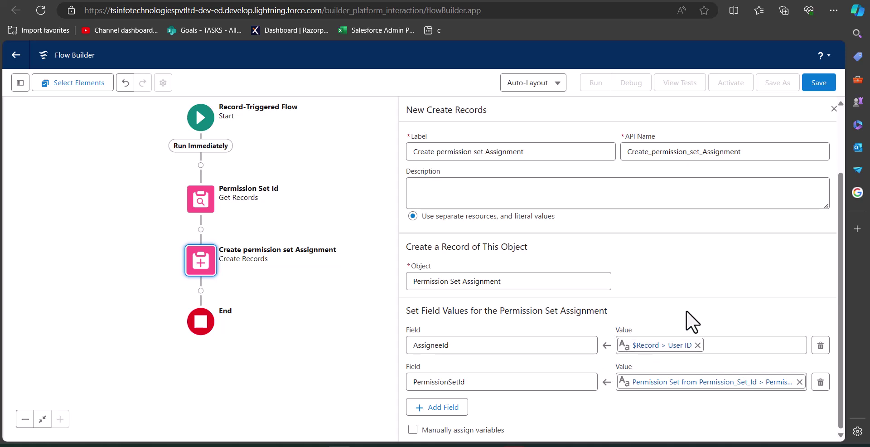
{"action": "left_click", "coordinate": [833, 109]}
- Save the flow with label 'Permission Set for User', then activate it
{"action": "left_click", "coordinate": [815, 97]}
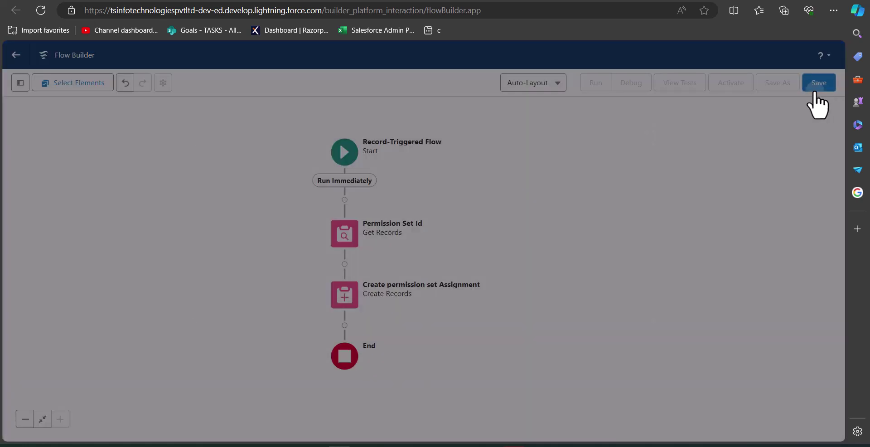
{"action": "type", "text": "Permission Ser for User"}
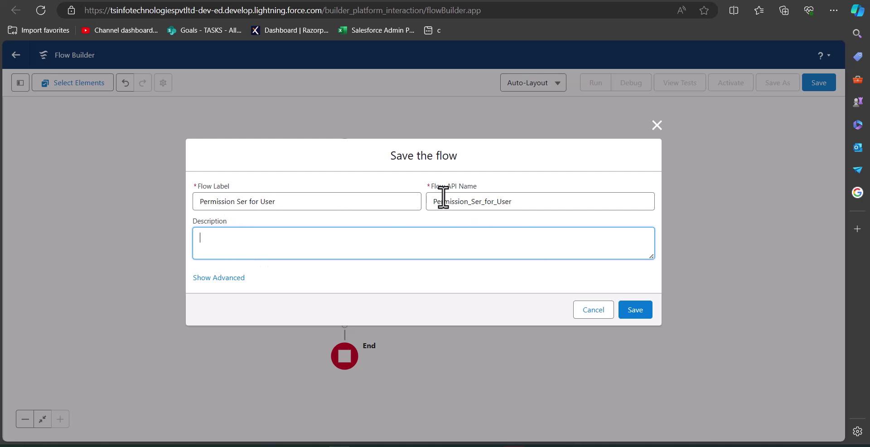
{"action": "left_click", "coordinate": [640, 312]}
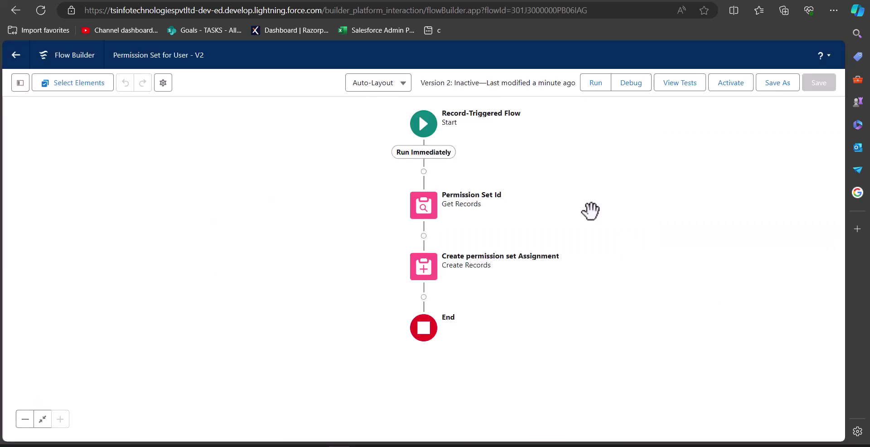
{"action": "left_click_drag", "start_coordinate": [588, 210], "coordinate": [662, 220]}
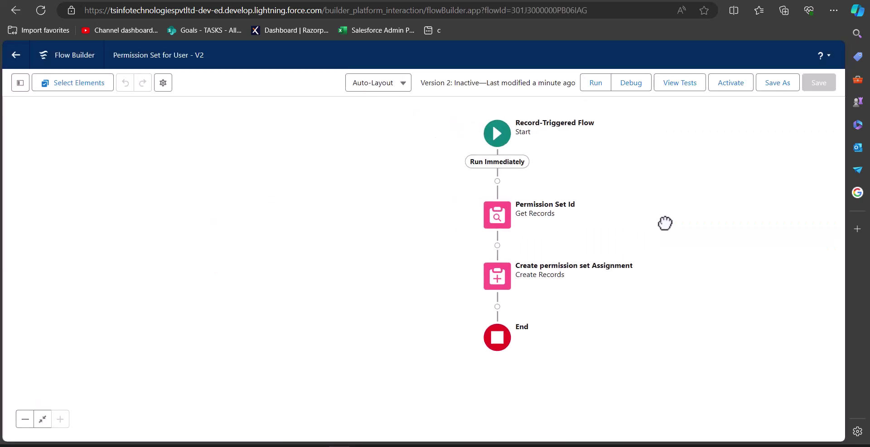
{"action": "left_click", "coordinate": [726, 86]}
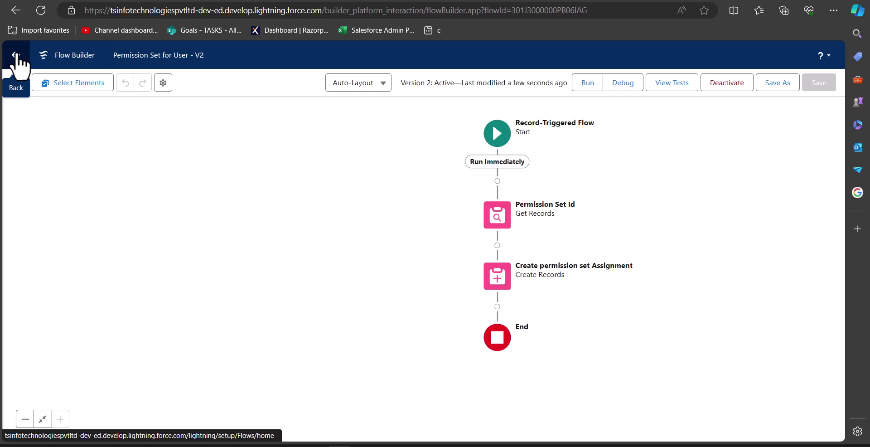
- Return to Setup and open the Users page via Quick Find
{"action": "left_click", "coordinate": [16, 55]}
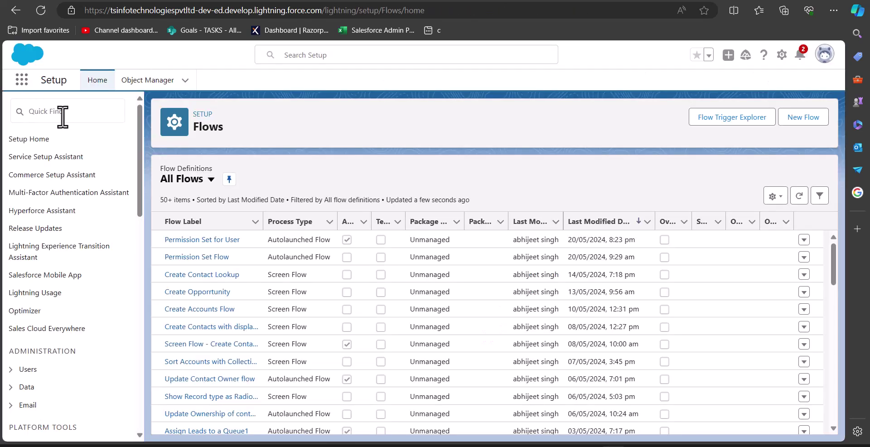
{"action": "left_click", "coordinate": [63, 113]}
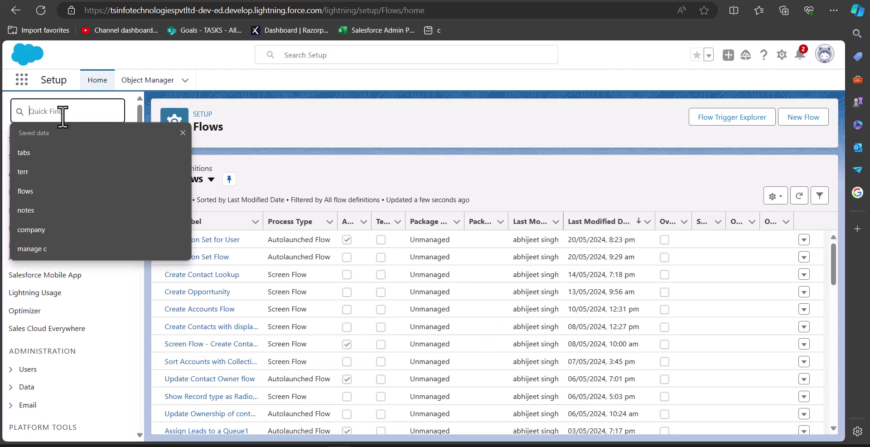
{"action": "type", "text": "Us"}
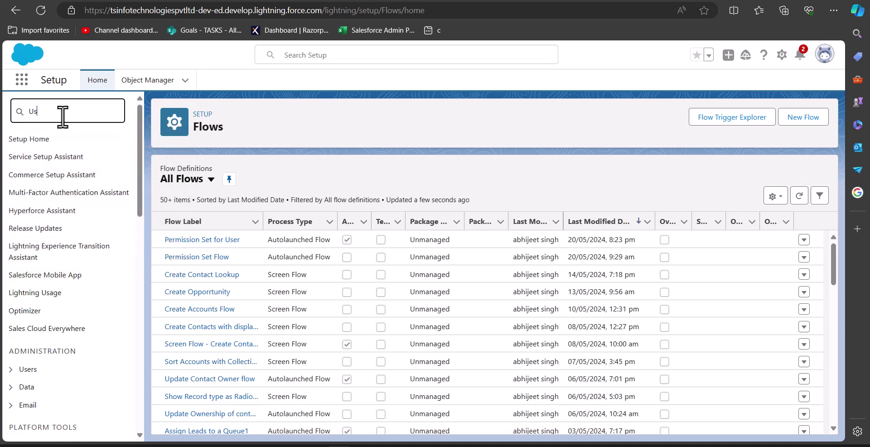
{"action": "type", "text": "ers"}
{"action": "left_click", "coordinate": [41, 281]}
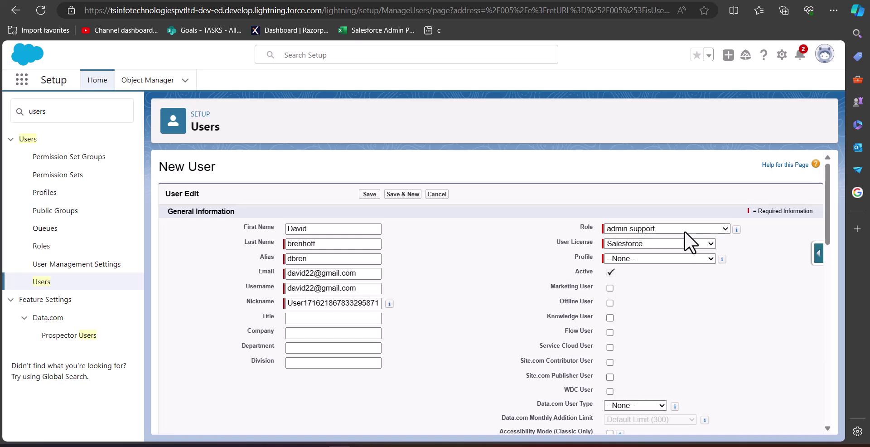
- Give the new user Role admin support and Profile System Administrator
{"action": "left_click", "coordinate": [683, 230]}
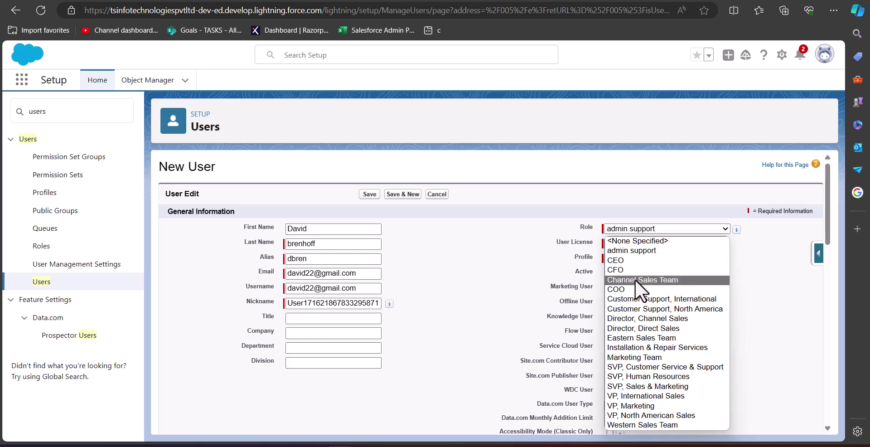
{"action": "left_click", "coordinate": [635, 254]}
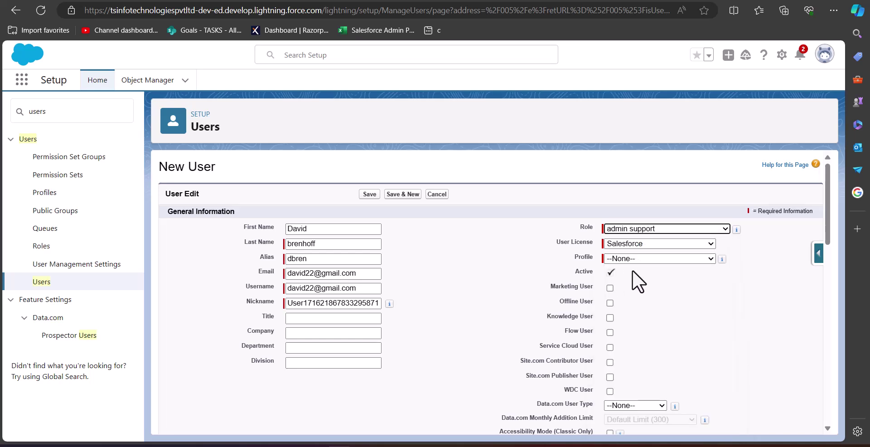
{"action": "left_click", "coordinate": [651, 258]}
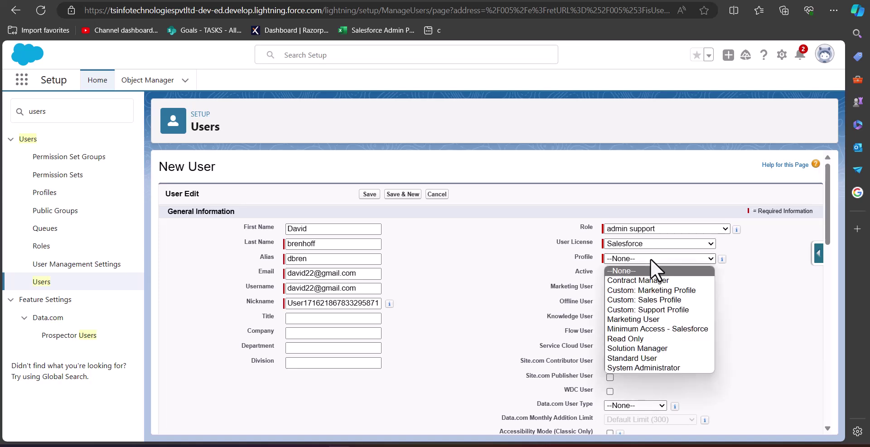
{"action": "left_click", "coordinate": [653, 371]}
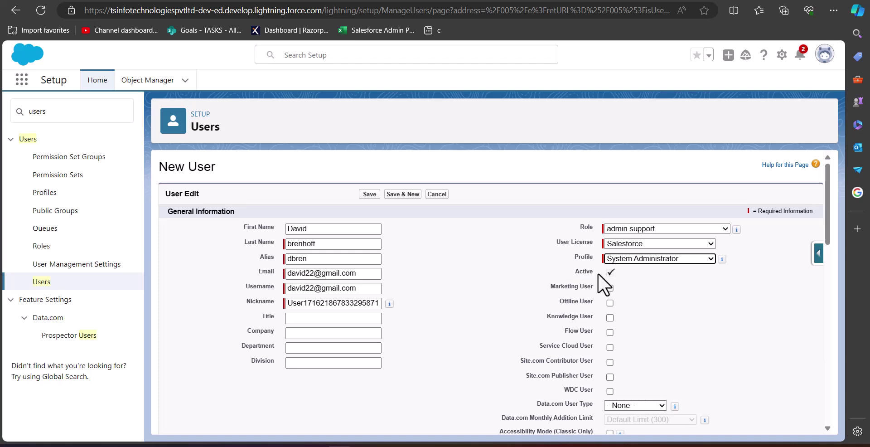